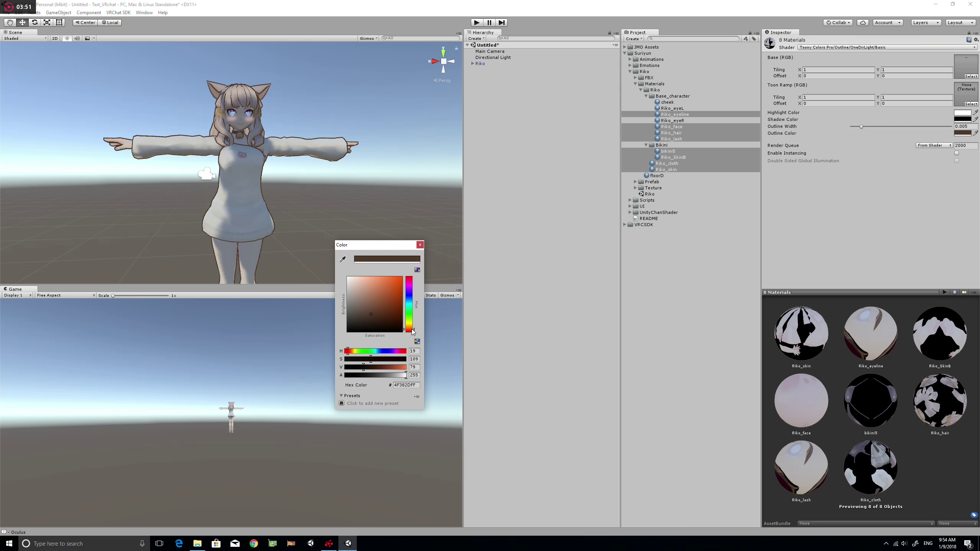
Set the eight selected materials' outline color to dark brown 3A2B20 and their shadow color to brown 805031.
click(371, 317)
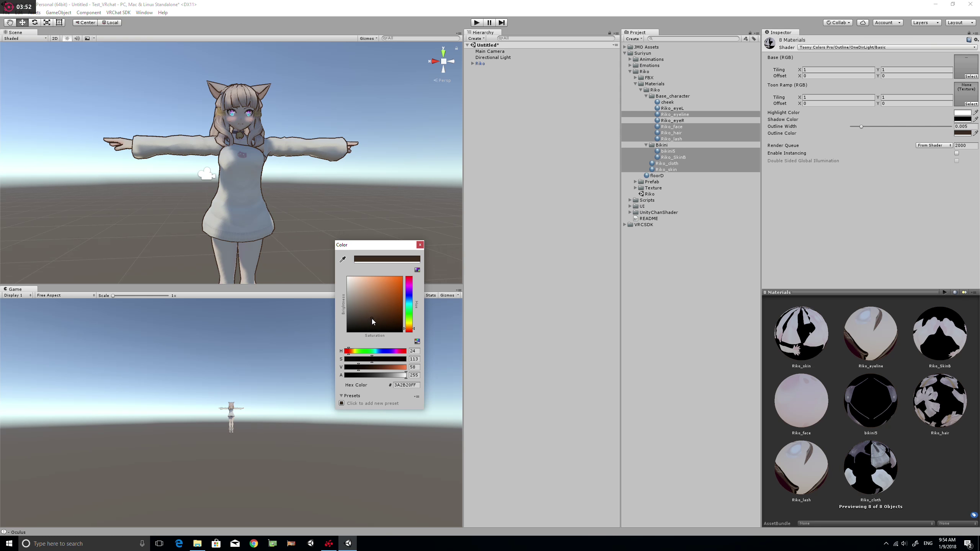
click(420, 245)
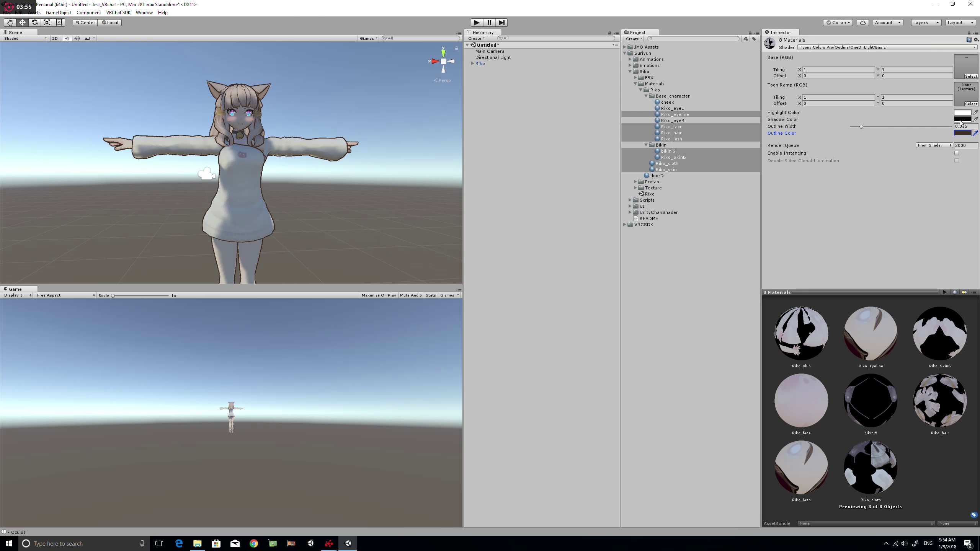
click(961, 119)
mouse_move(356, 299)
mouse_down()
mouse_move(354, 312)
mouse_move(336, 266)
mouse_move(340, 305)
mouse_move(409, 328)
mouse_move(381, 305)
mouse_up()
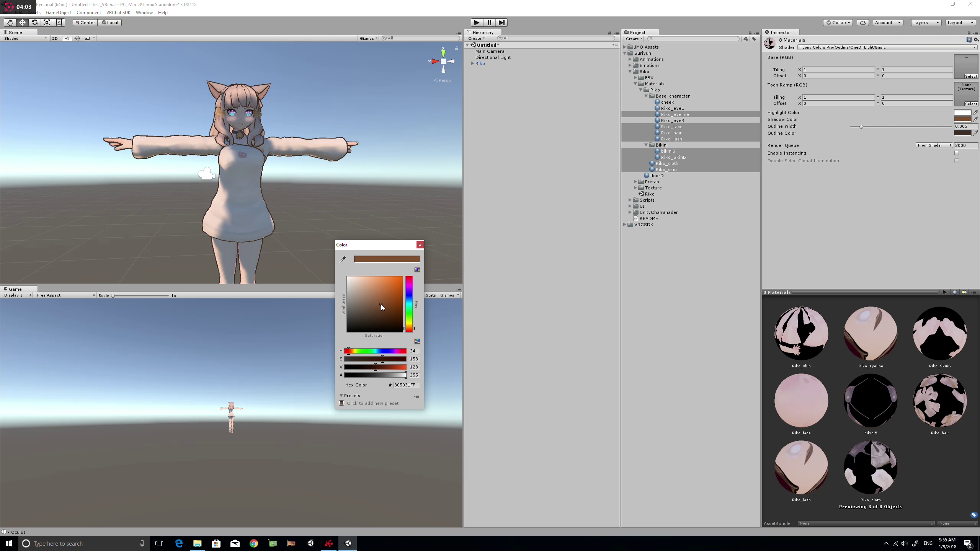
click(421, 246)
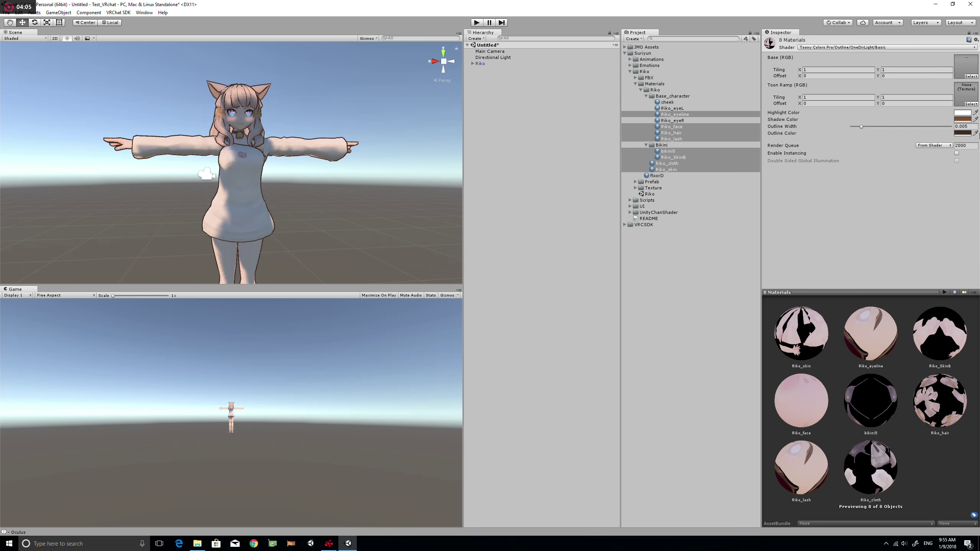
Set the highlight color of the selected materials to the warm off-white FFFBEA.
click(967, 118)
click(967, 113)
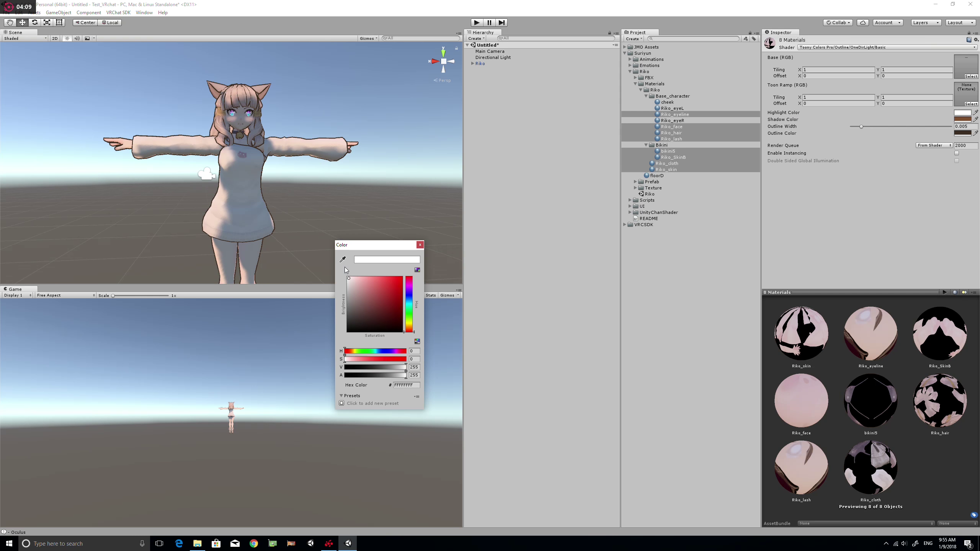
drag(412, 330, 412, 324)
drag(355, 280, 353, 278)
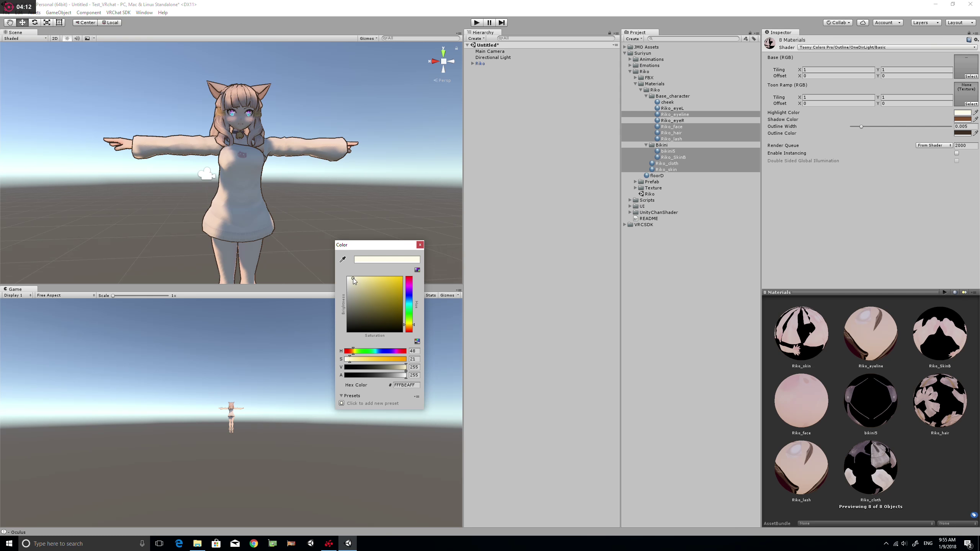
click(420, 245)
Reduce the outline width of the selected materials to about 0.0036 and check the character from several angles.
mouse_move(862, 126)
mouse_down()
mouse_move(888, 126)
mouse_move(860, 127)
mouse_up()
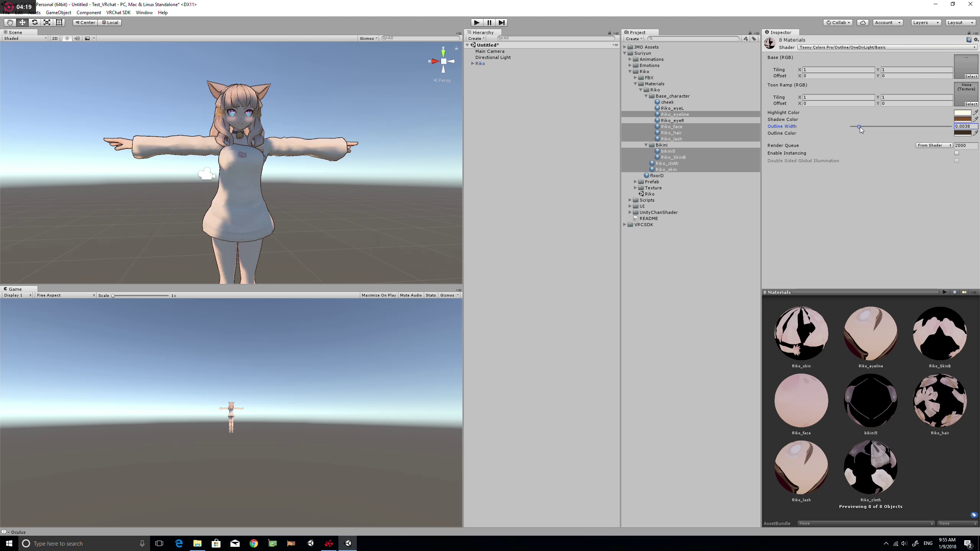
alt+drag(364, 172, 343, 193)
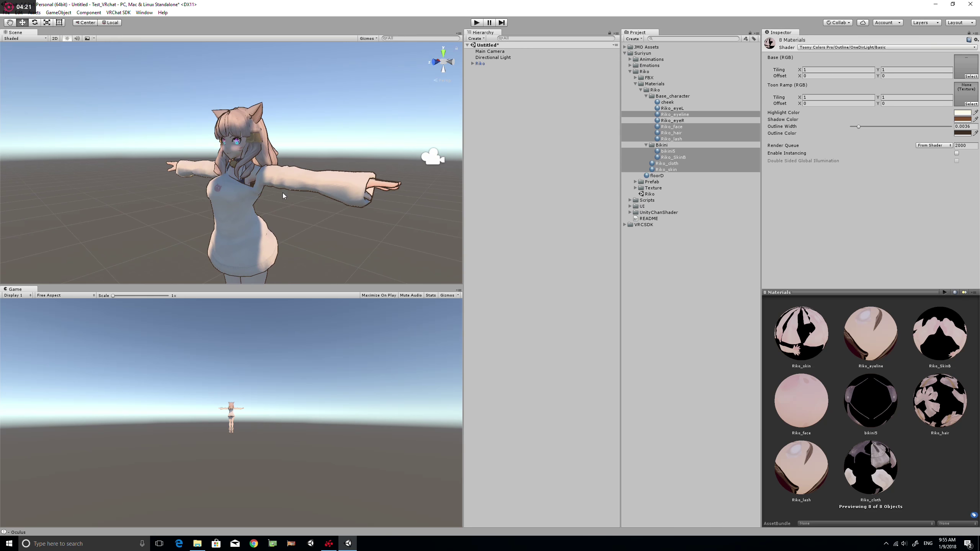
scroll(340, 195, up, 5)
scroll(339, 197, down, 5)
scroll(338, 197, up, 5)
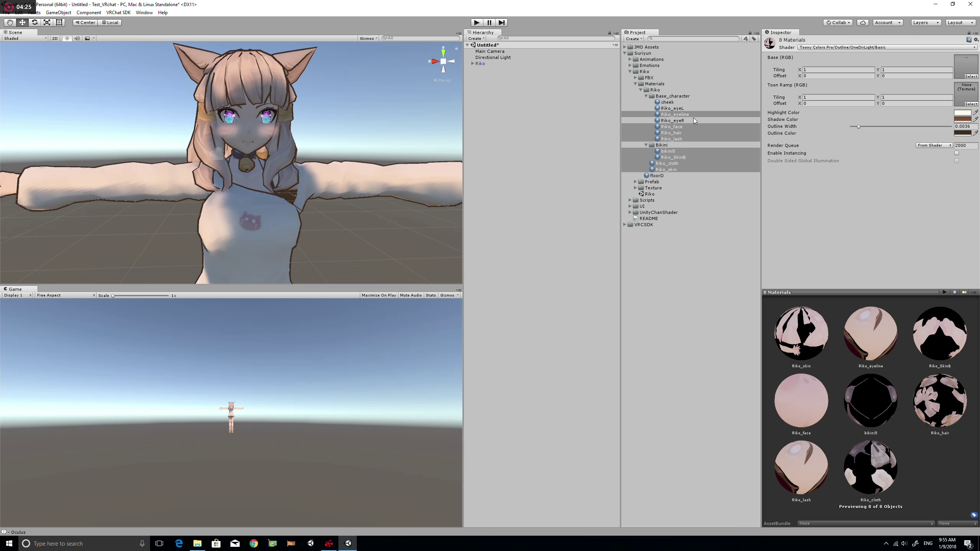
Assign the Unlit/Transparent shader to the cheek, Riko_eyeL and Riko_eyeR materials together.
click(668, 103)
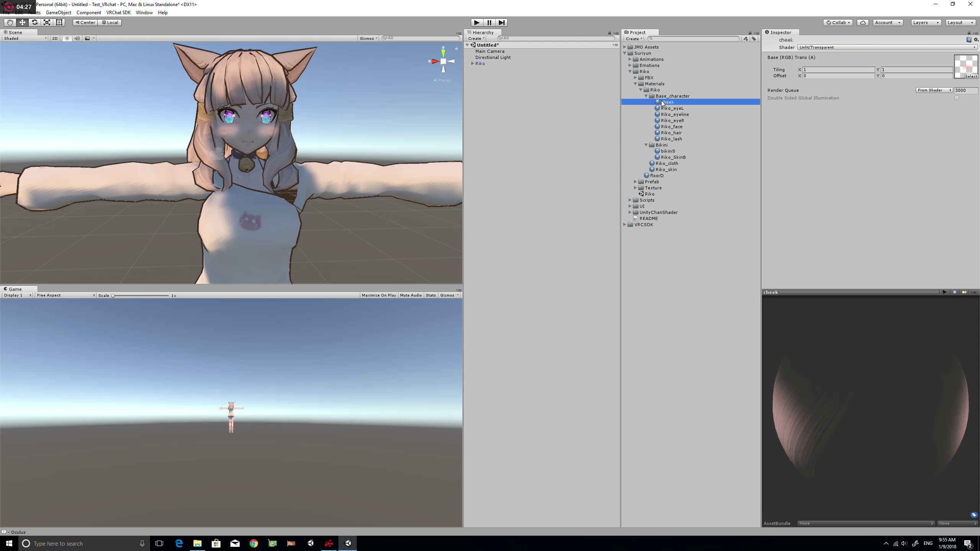
shift+click(680, 110)
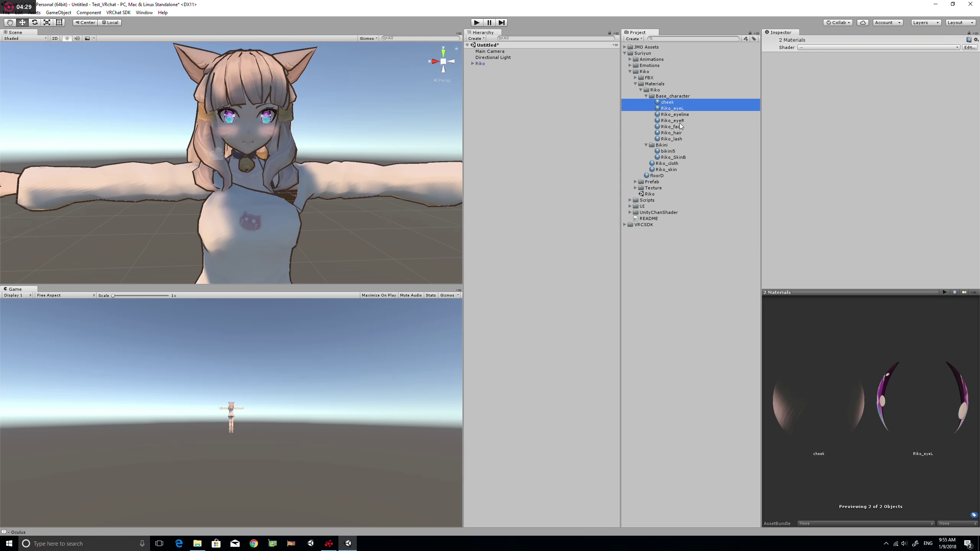
ctrl+click(688, 122)
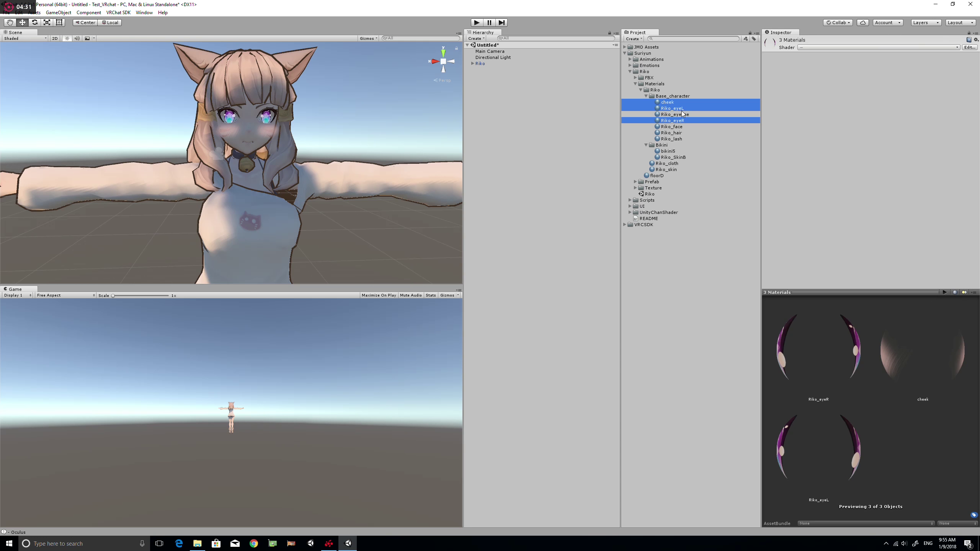
click(819, 48)
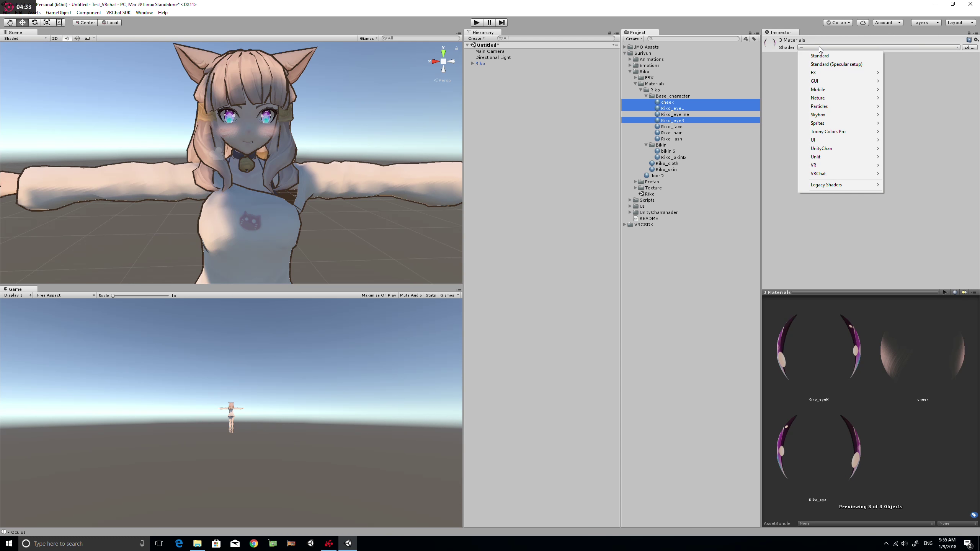
mouse_move(829, 158)
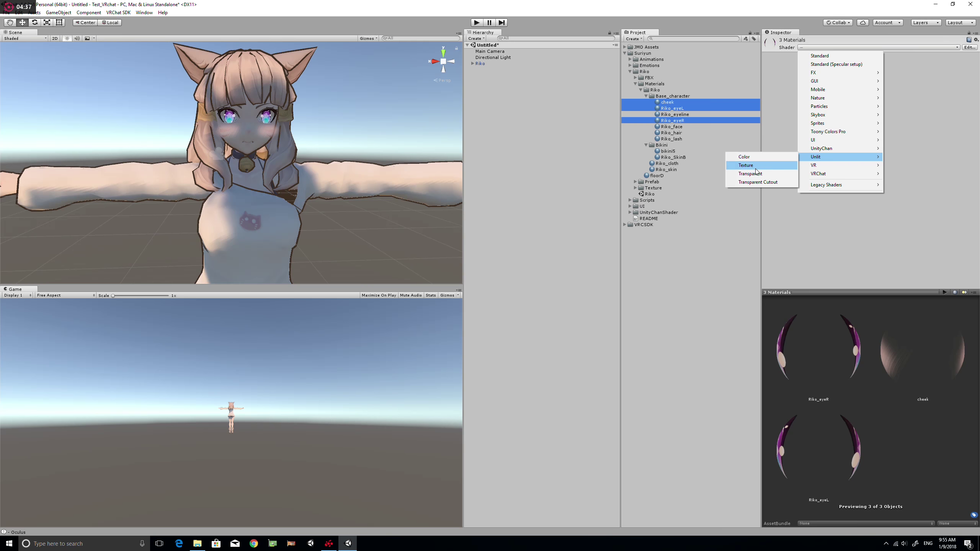
click(758, 175)
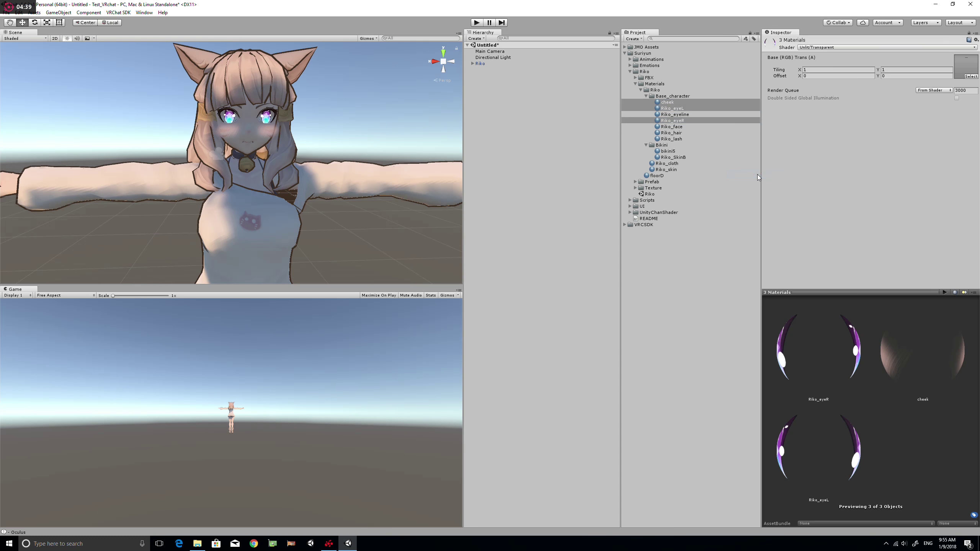
alt+drag(378, 168, 324, 180)
scroll(81, 166, down, 5)
scroll(324, 179, up, 3)
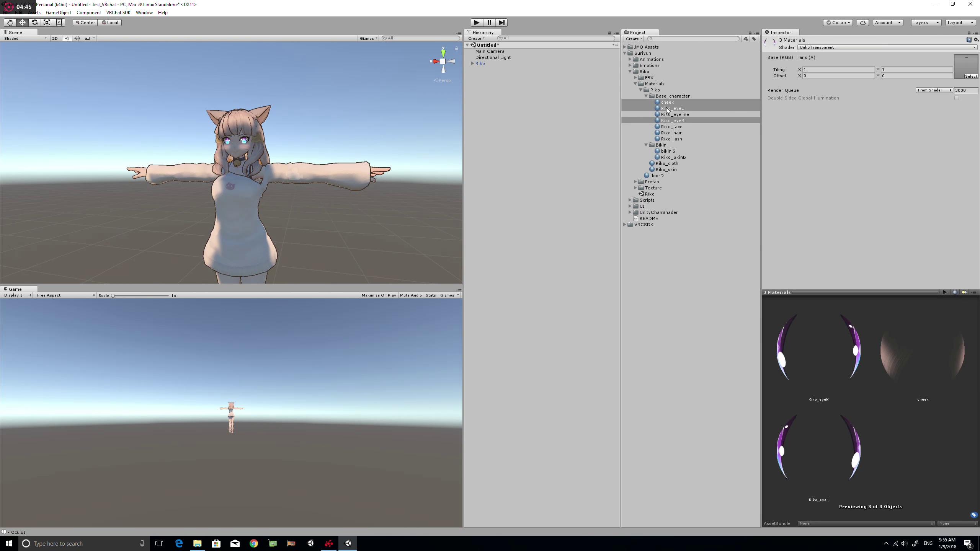
Collapse the Base_character subfolder and the Riko materials folder in the project tree.
click(646, 96)
click(646, 102)
click(641, 90)
click(654, 90)
drag(303, 189, 396, 177)
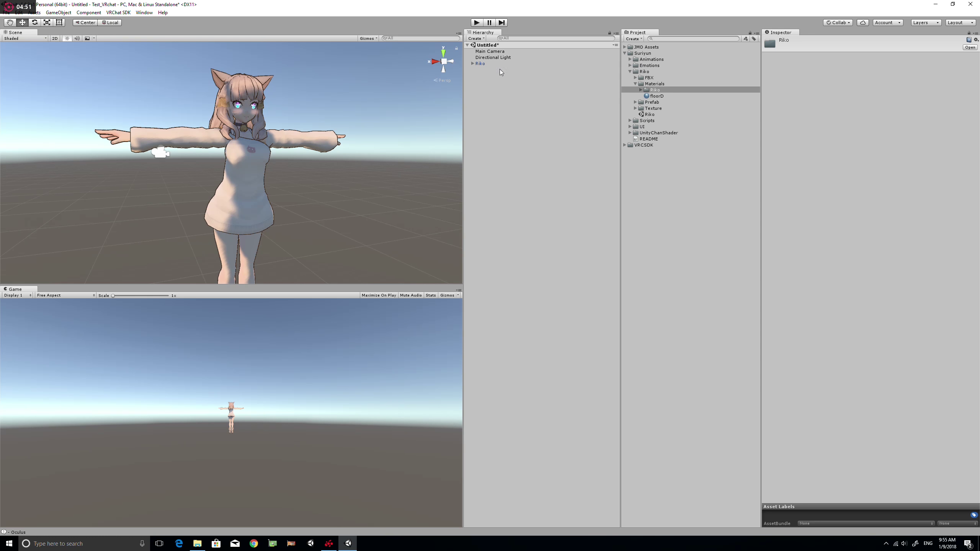
Start building and publishing the Riko avatar with the VRChat SDK, saving the scene as Test.
click(484, 65)
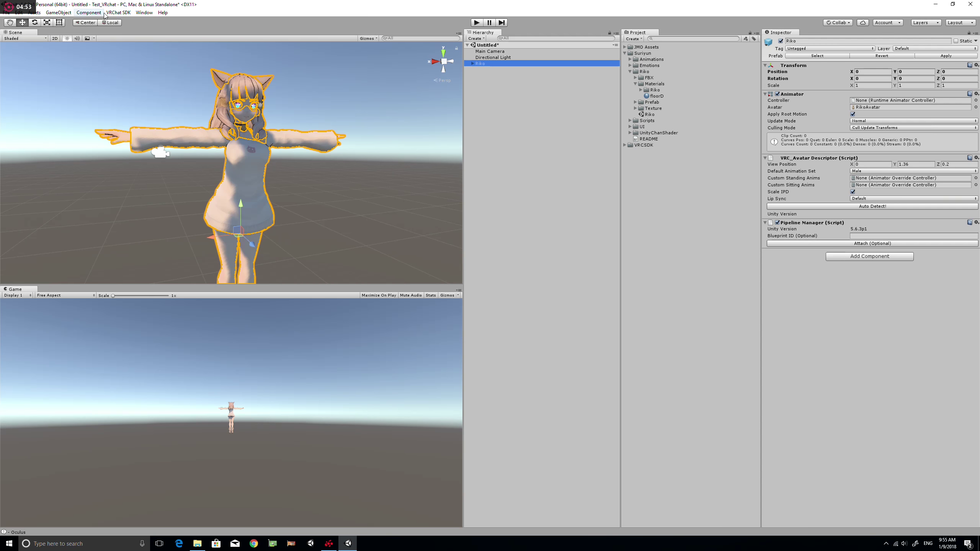
click(115, 13)
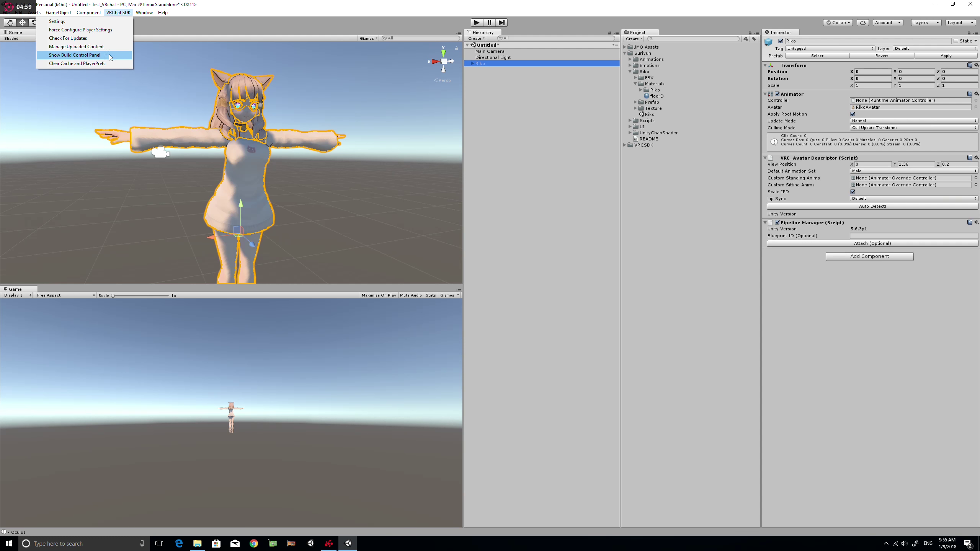
click(112, 57)
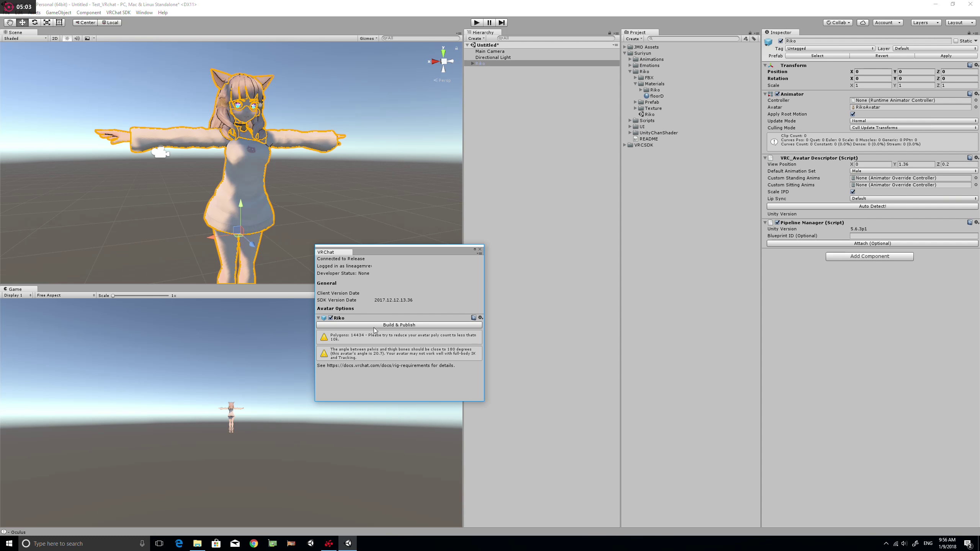
click(401, 325)
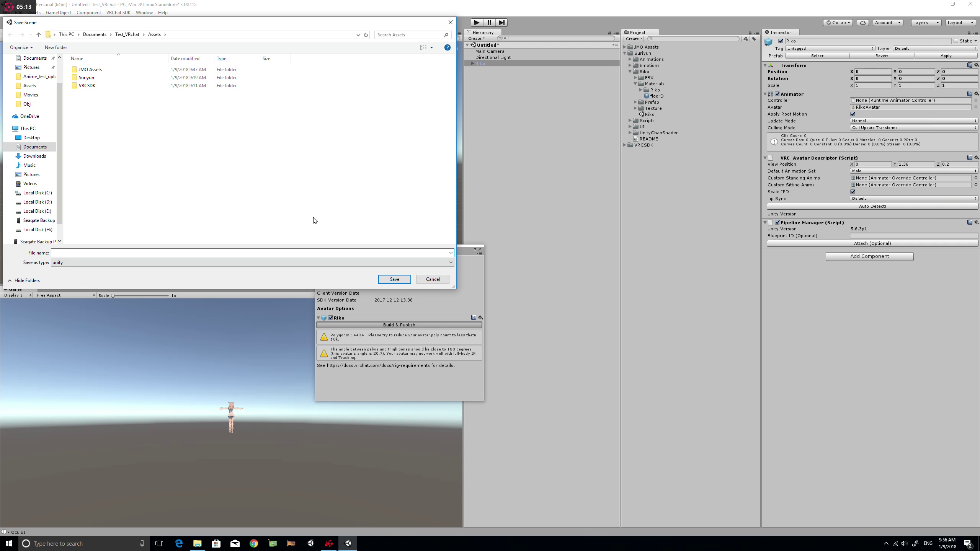
text(Test)
click(386, 280)
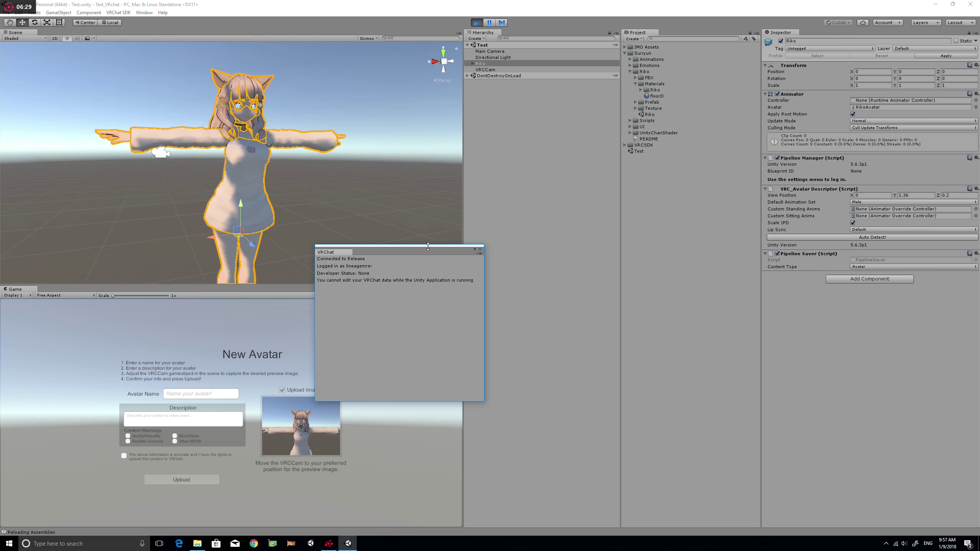
Name the new avatar Riko, confirm the rights to the content, and upload it to VRChat.
drag(428, 252, 547, 270)
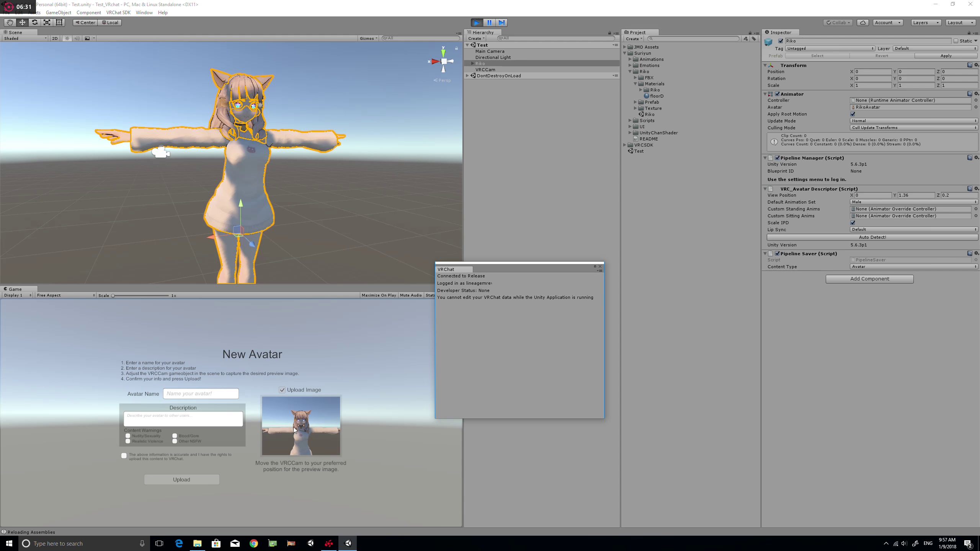
click(195, 393)
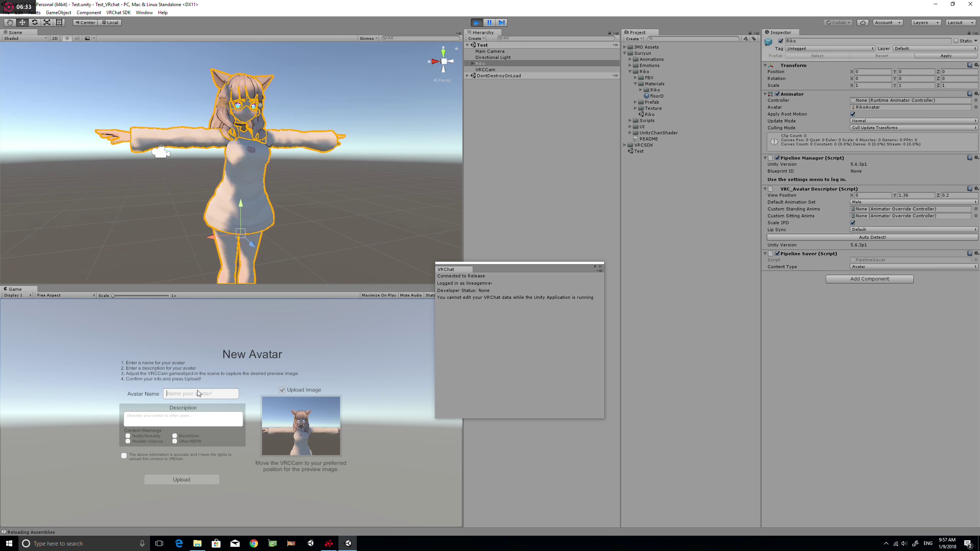
text(Riko)
click(124, 457)
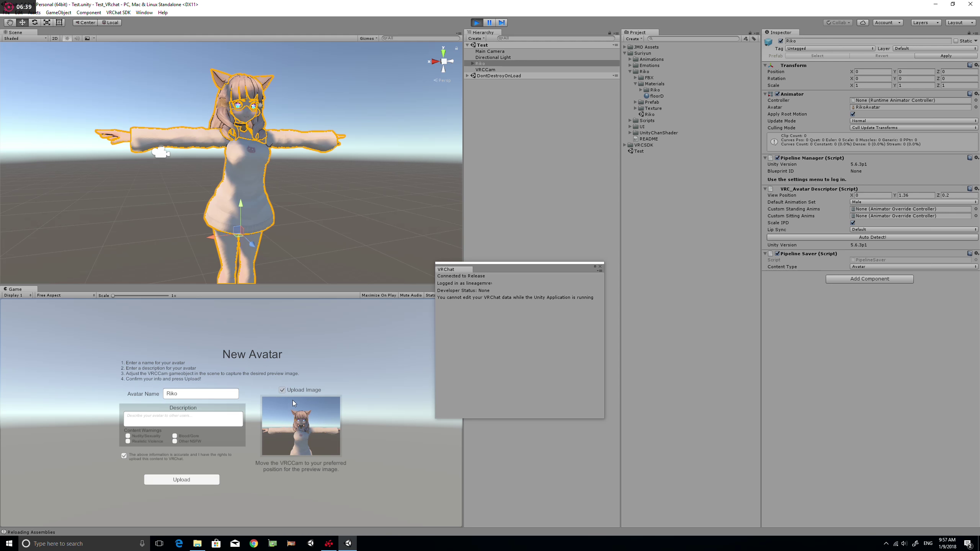
click(187, 479)
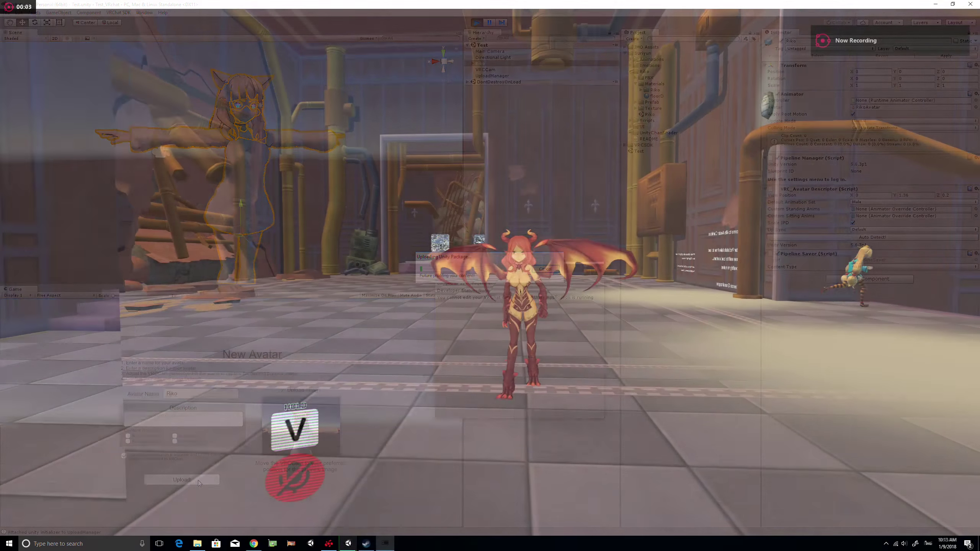
In the VRChat client, change the current avatar to the personal avatar Riko.
key(Escape)
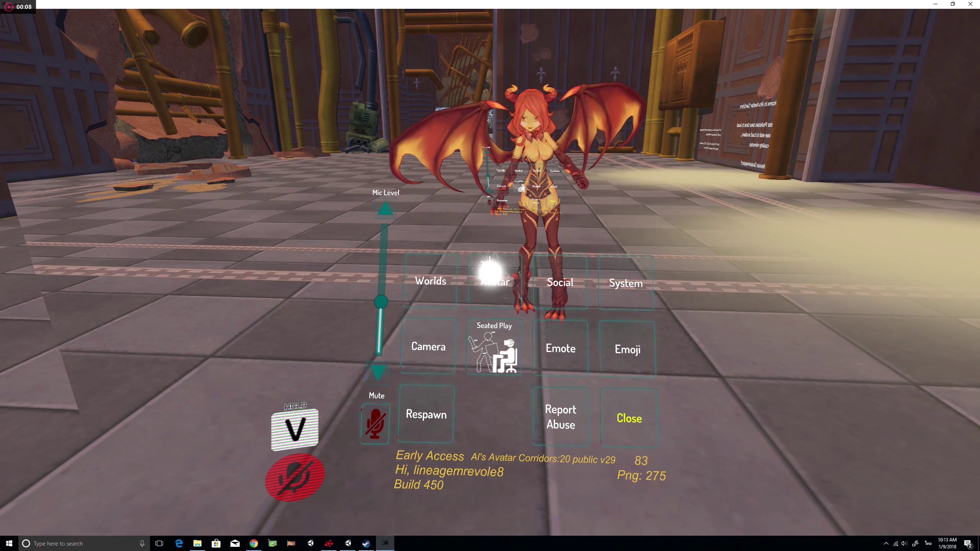
click(490, 272)
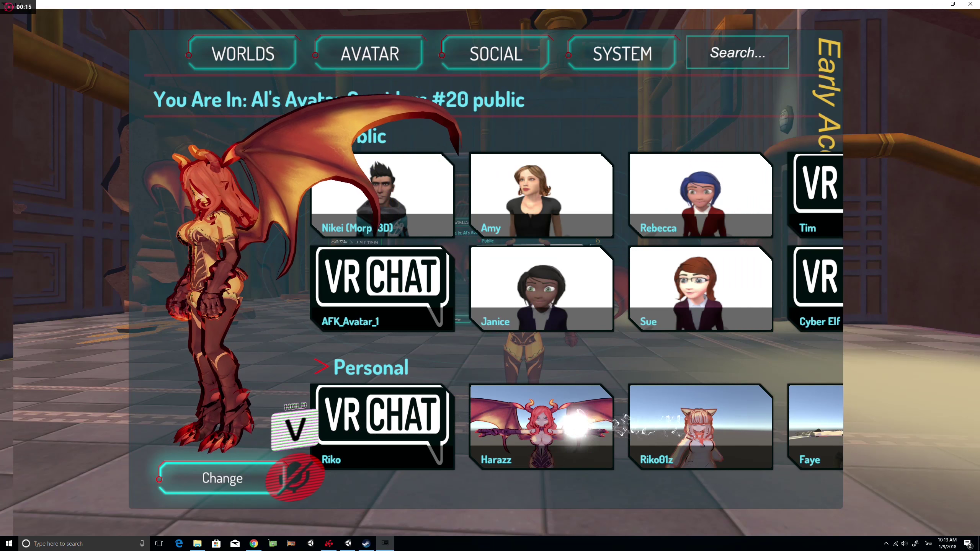
click(388, 428)
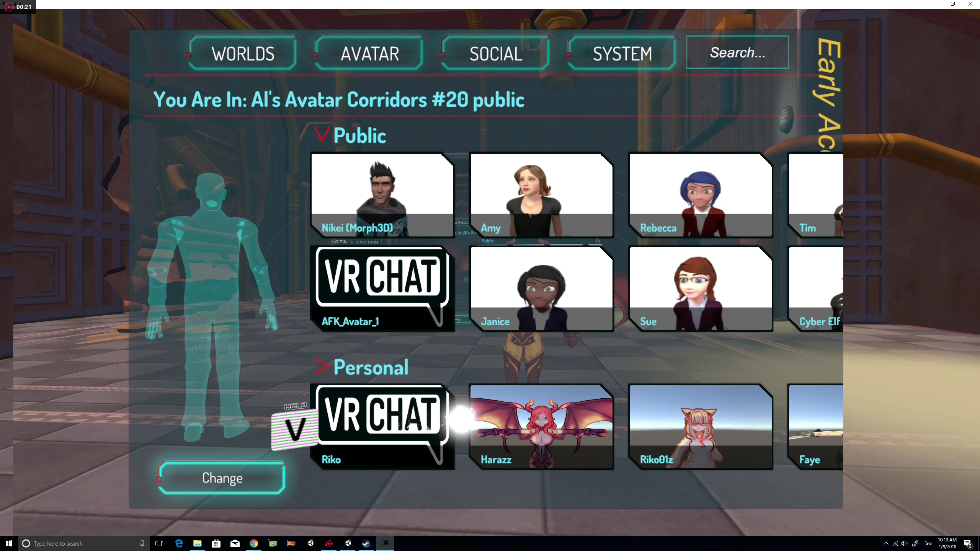
scroll(386, 422, down, 3)
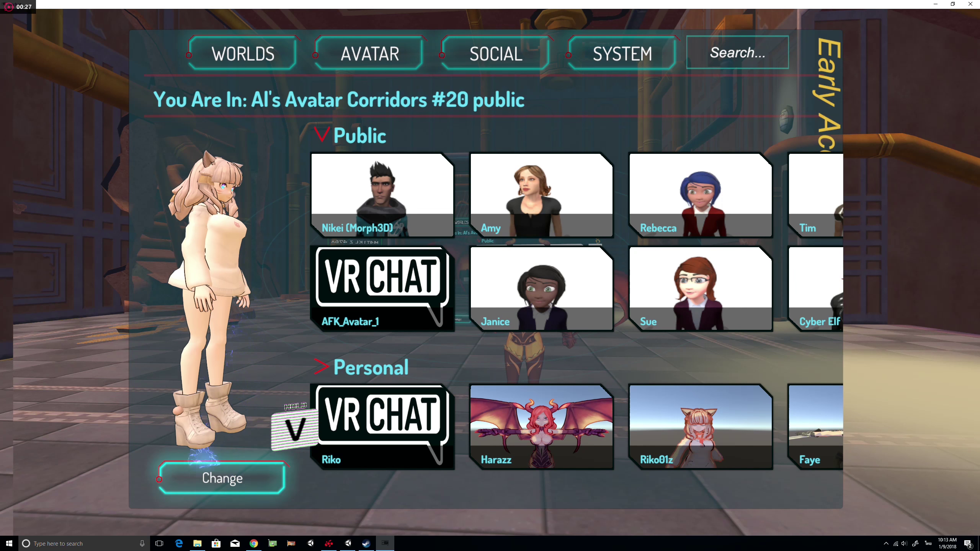
click(221, 478)
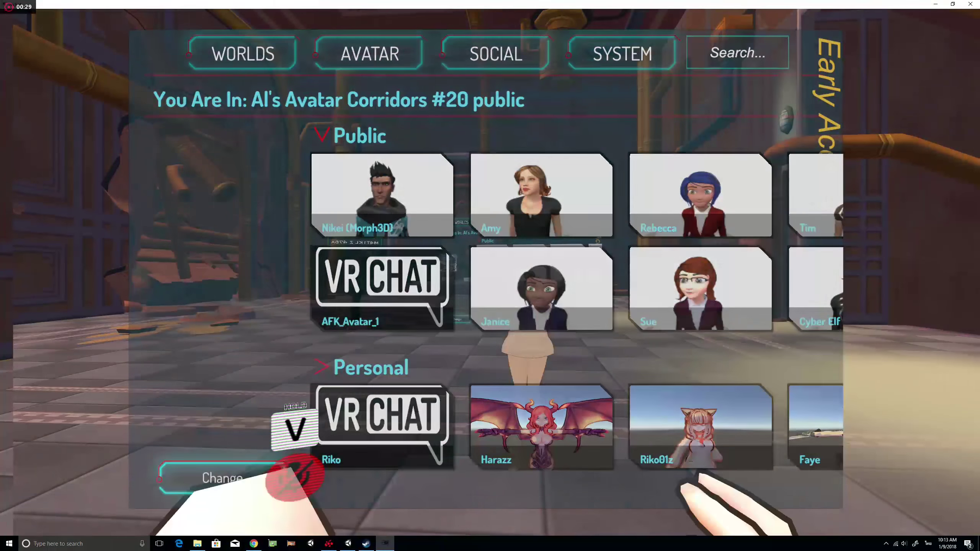
Walk the avatar around in front of the mirror and play its Dance emote.
key(w)
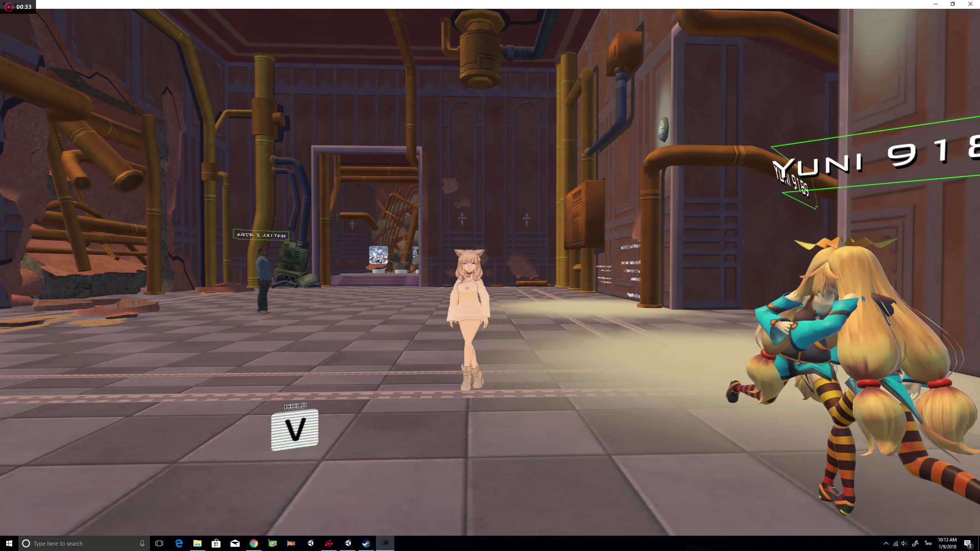
key(Escape)
key(w)
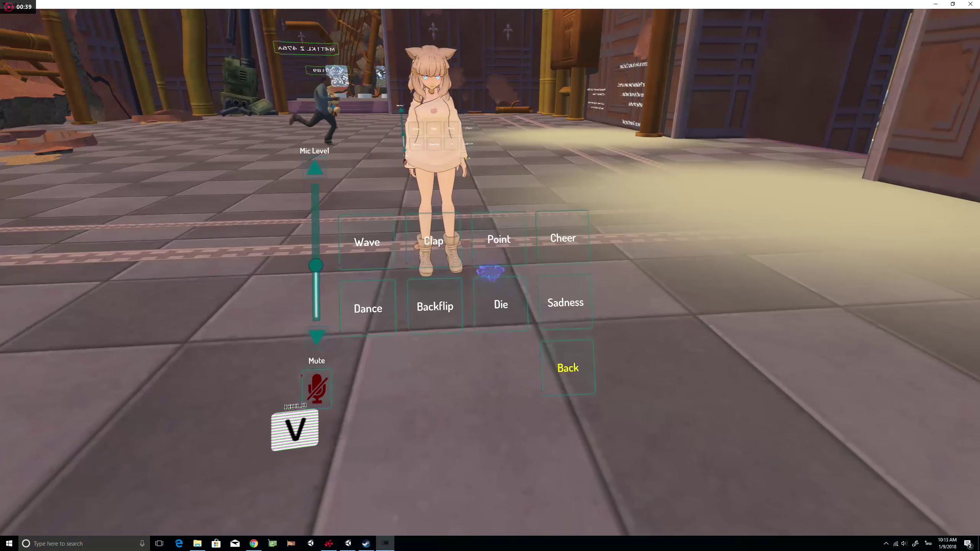
click(489, 273)
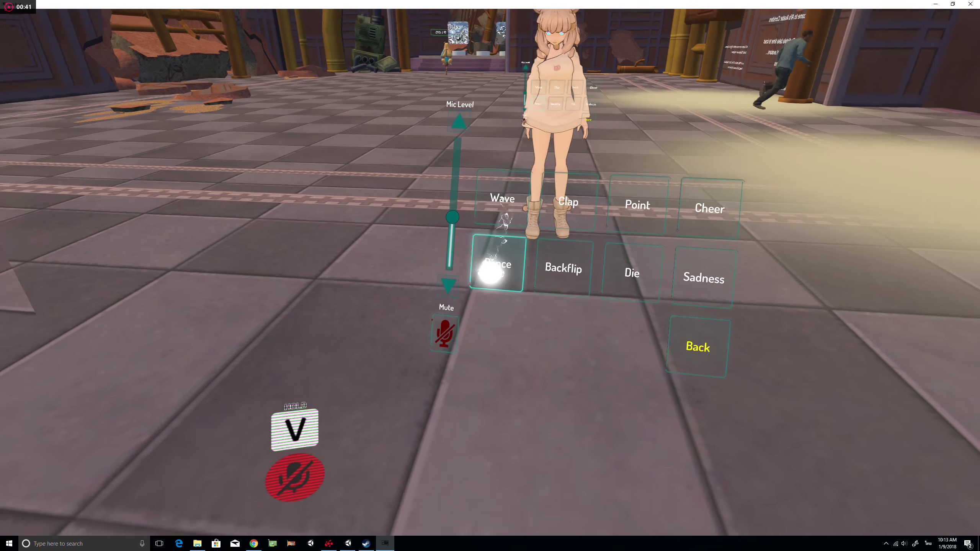
click(490, 272)
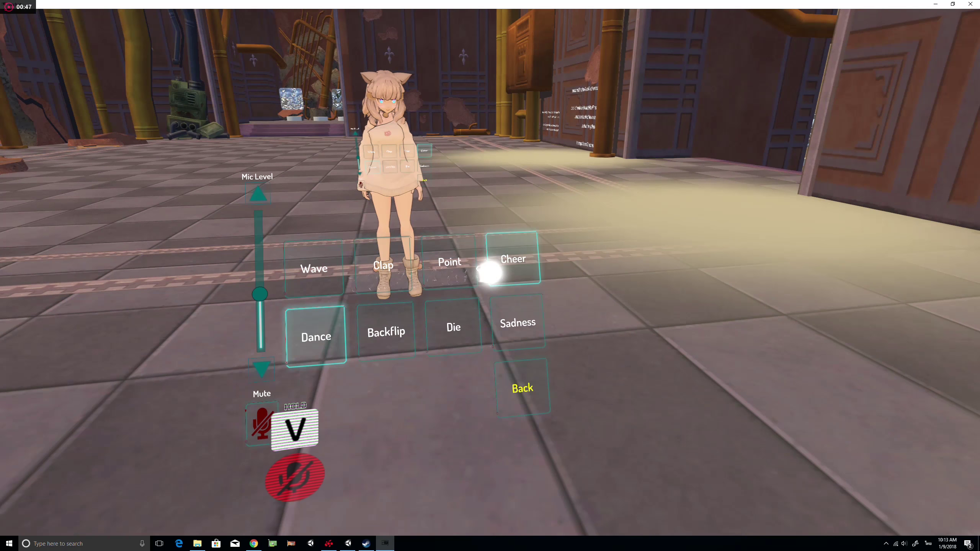
Play the avatar's Cheer, Die and Backflip emotes in front of the mirror and close the quick menu.
click(489, 273)
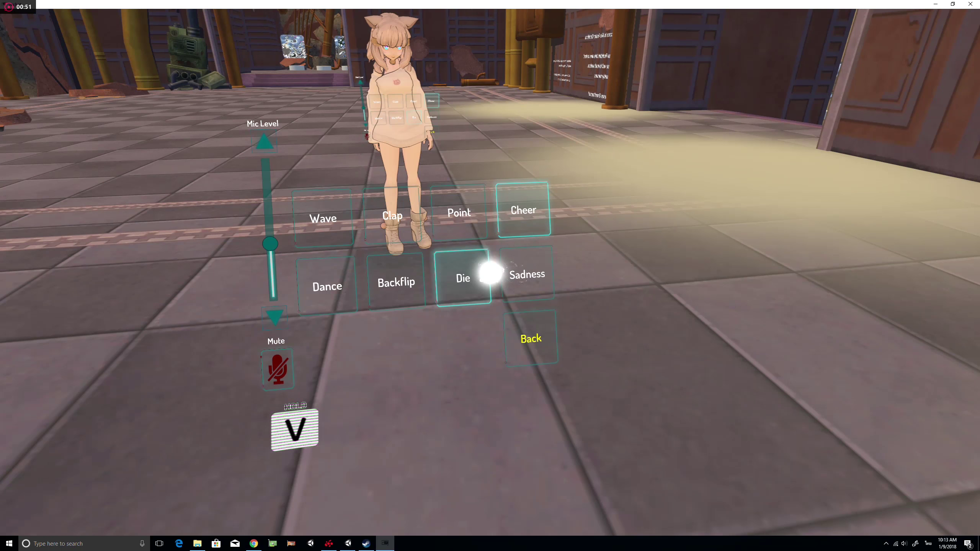
click(490, 272)
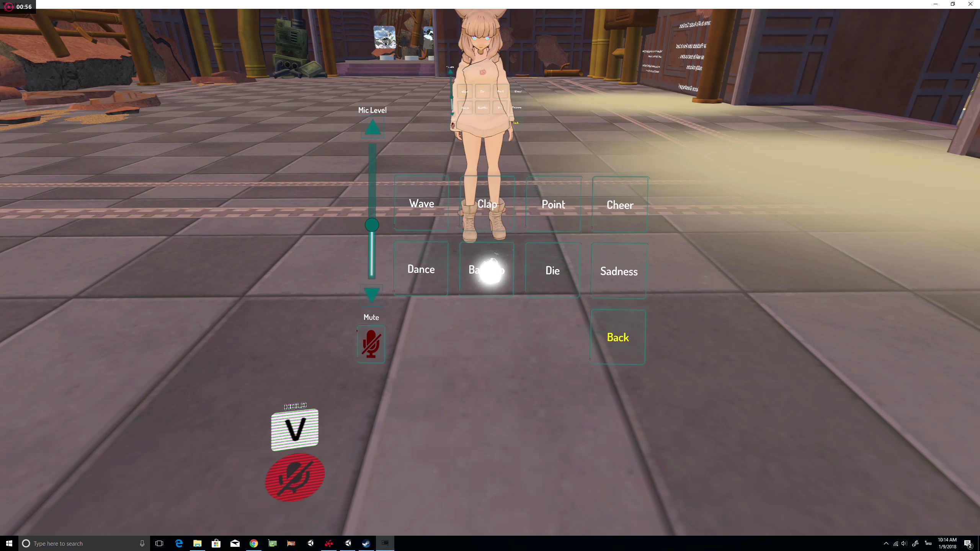
click(489, 272)
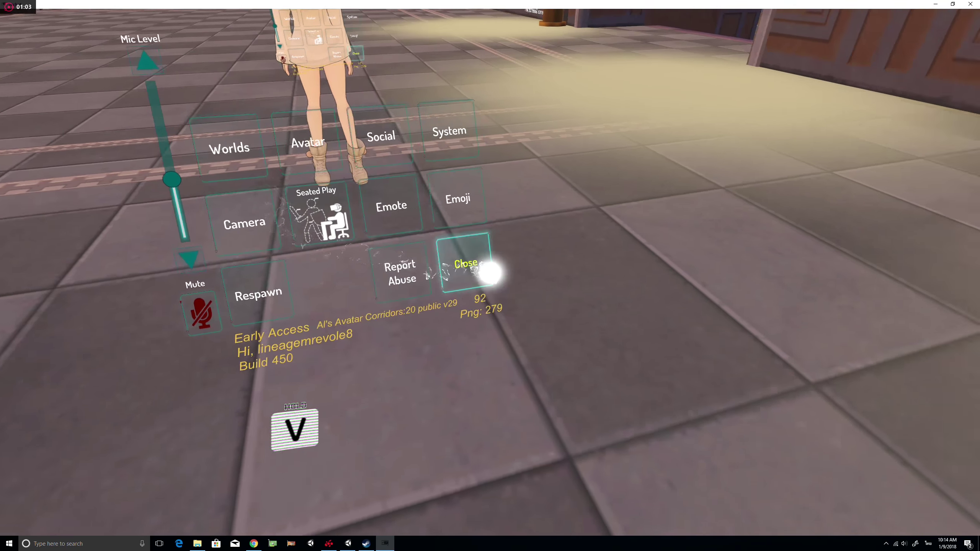
click(490, 271)
Walk the avatar up to the mirror and examine its materials and outlines from the front while using push-to-talk.
key(w)
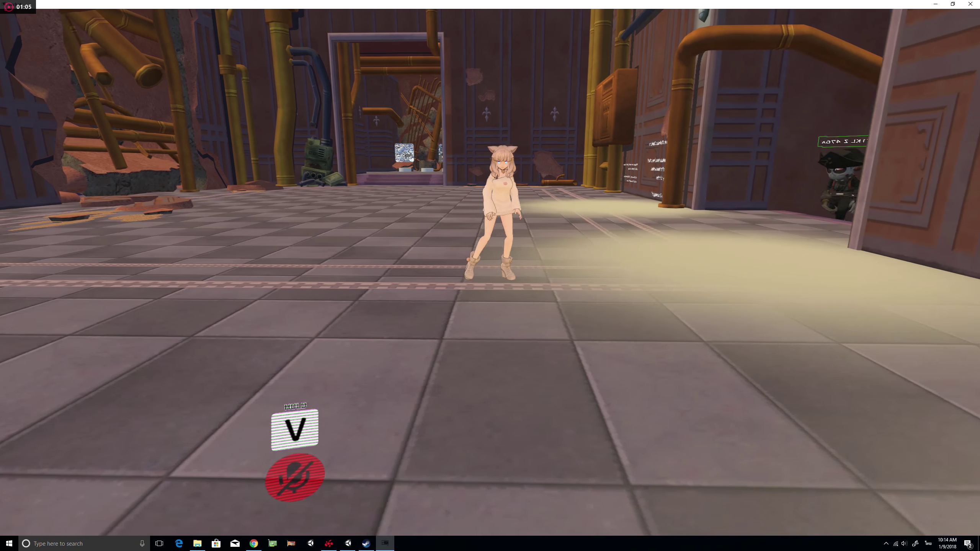
key(w)
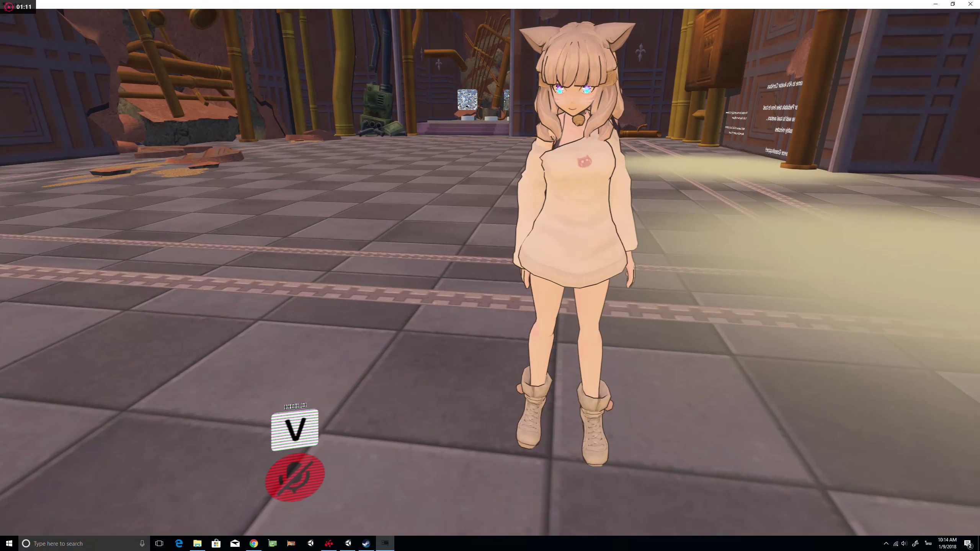
key(v)
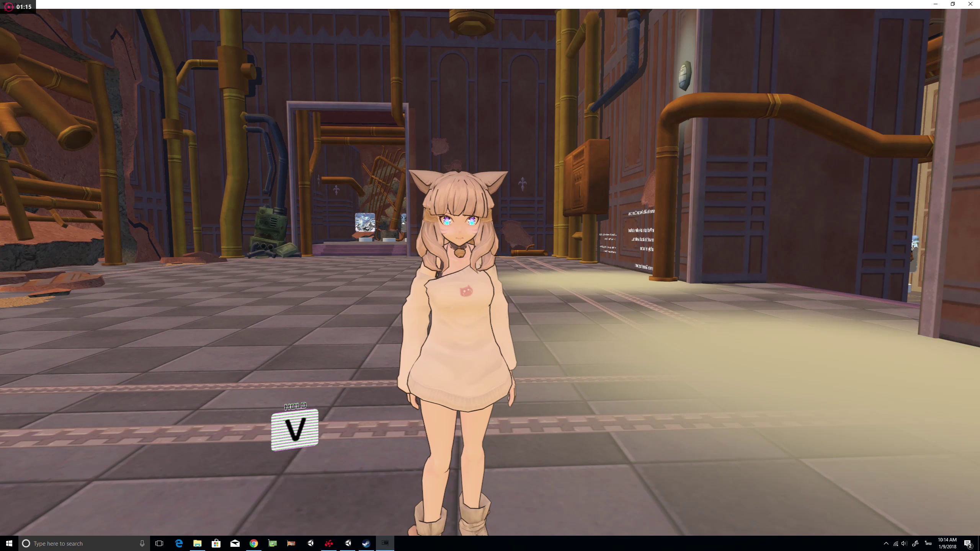
key(v)
key(Escape)
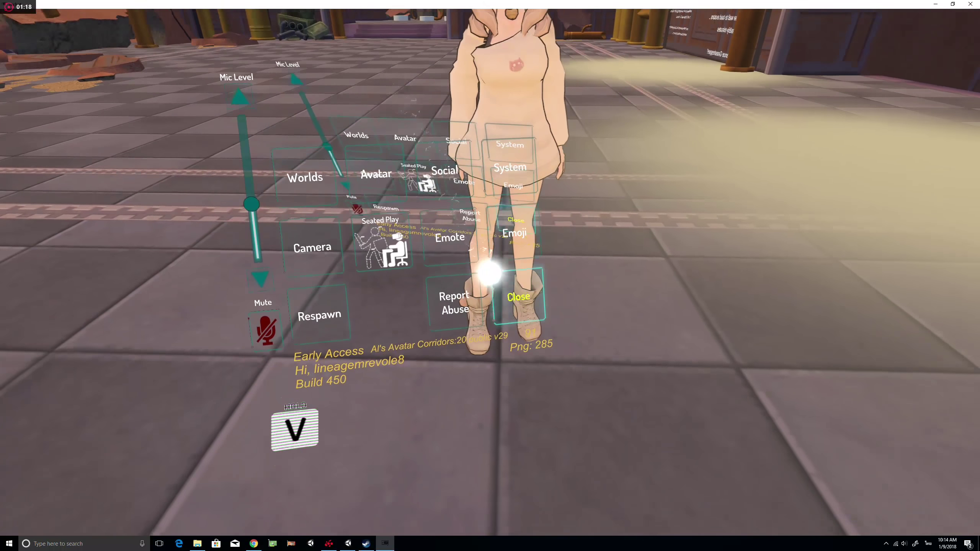
click(489, 273)
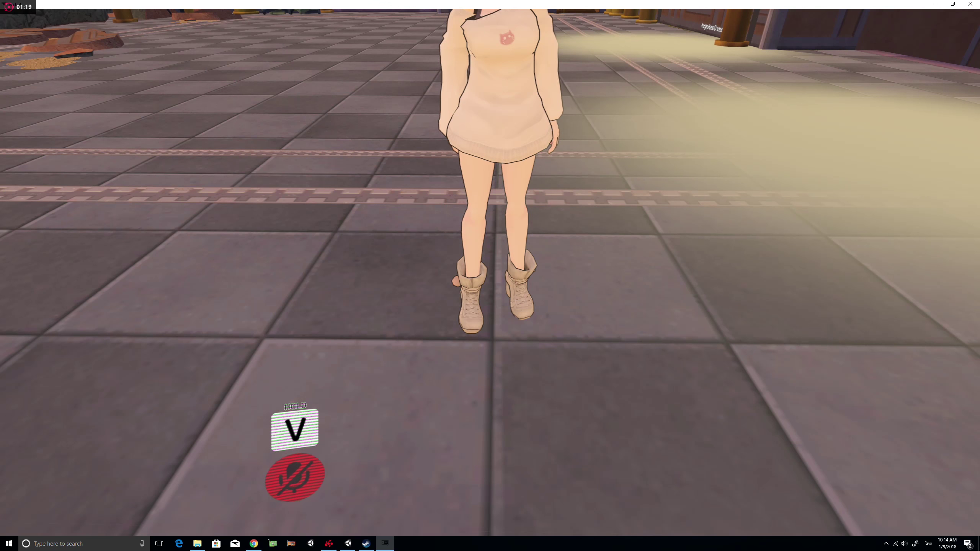
key(v)
key(Escape)
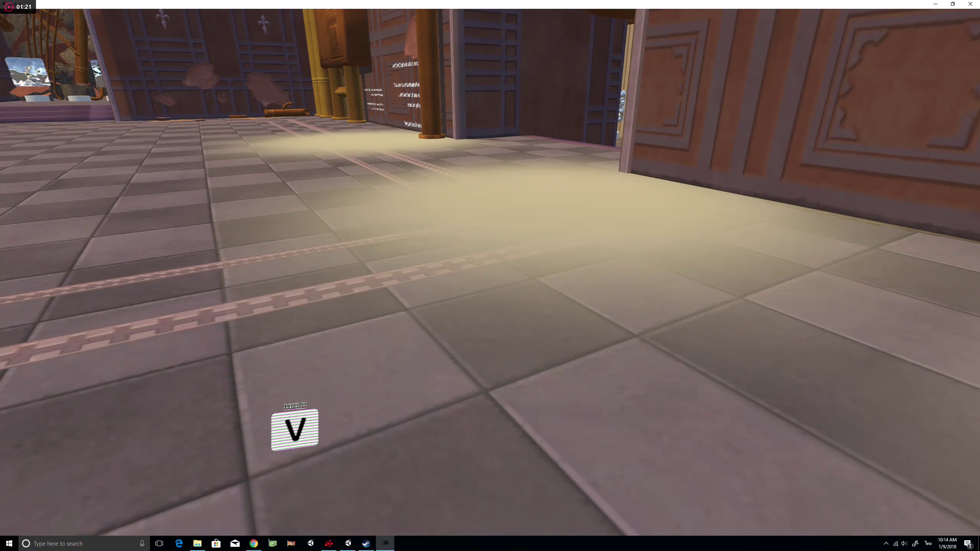